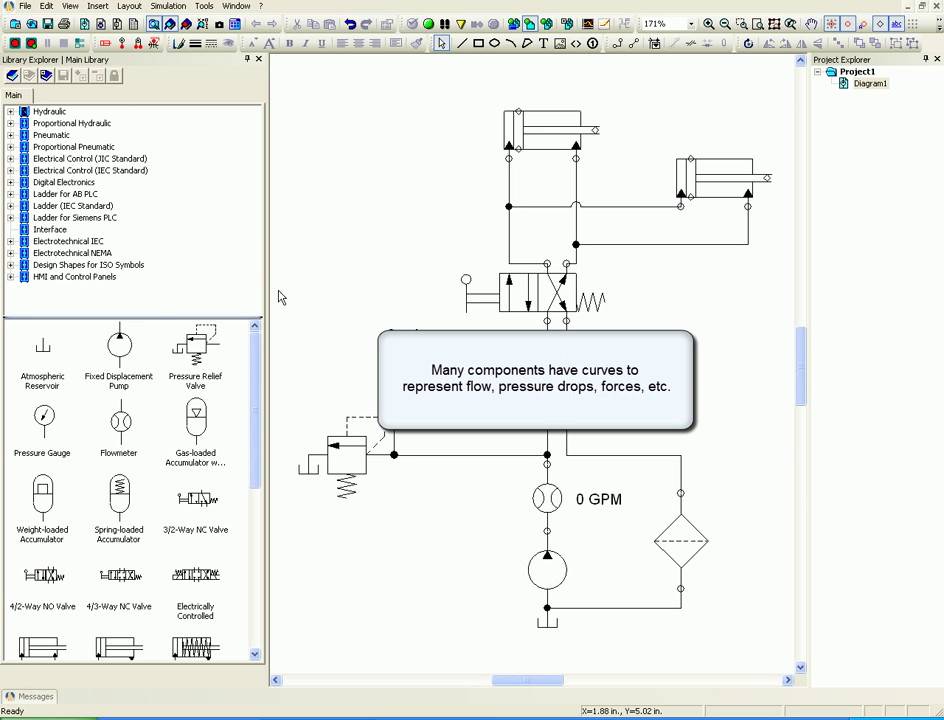
Open the pressure relief valve's properties and show its pressure-drop characteristic curve.
left_click(349, 454)
double_click(349, 455)
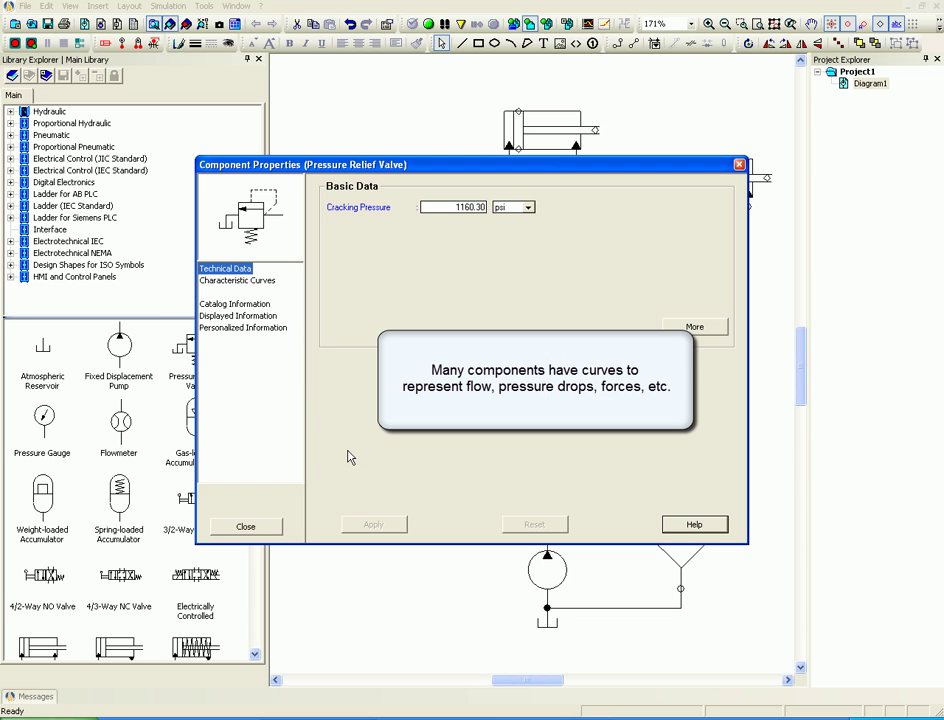
left_click(256, 282)
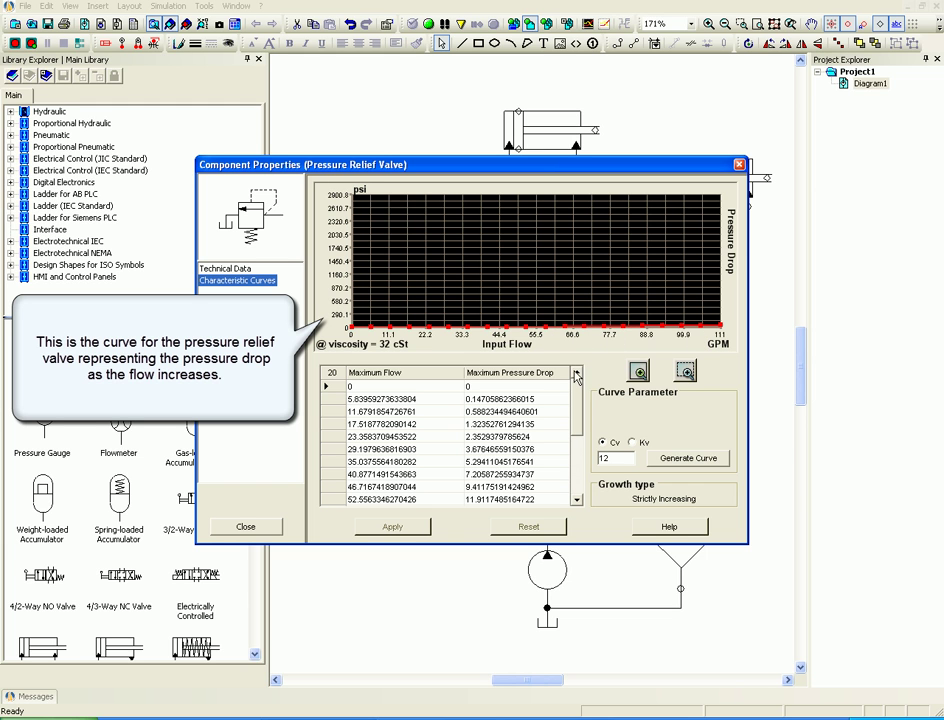
mouse_move(578, 390)
left_mouse_down()
mouse_move(578, 450)
mouse_move(578, 390)
left_mouse_up()
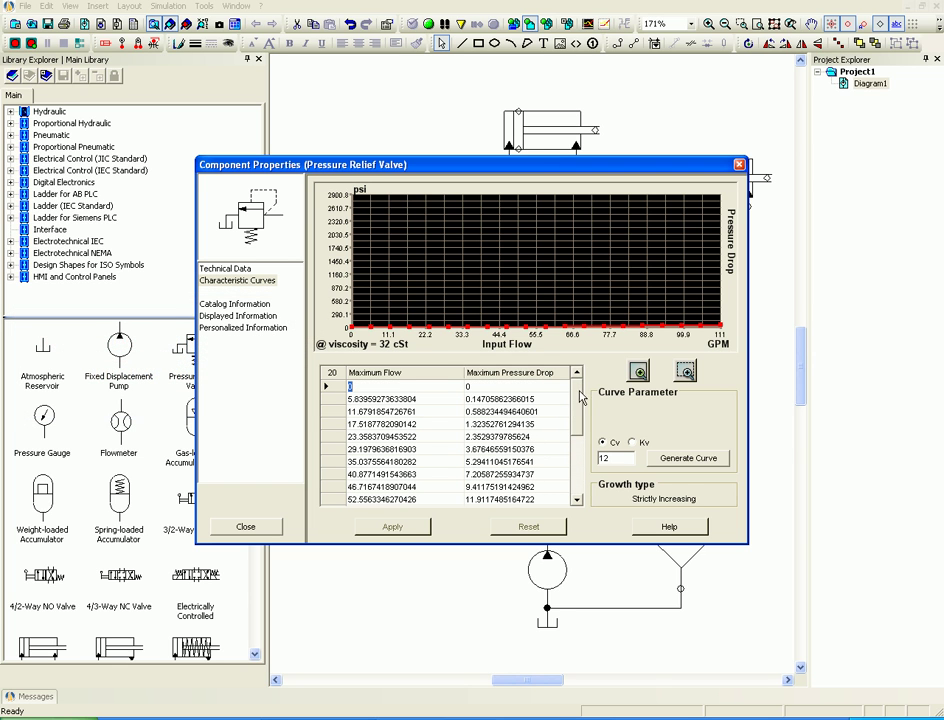
Switch the curve parameter to the Kv standard (10.38) and save the changes on closing.
left_click(633, 442)
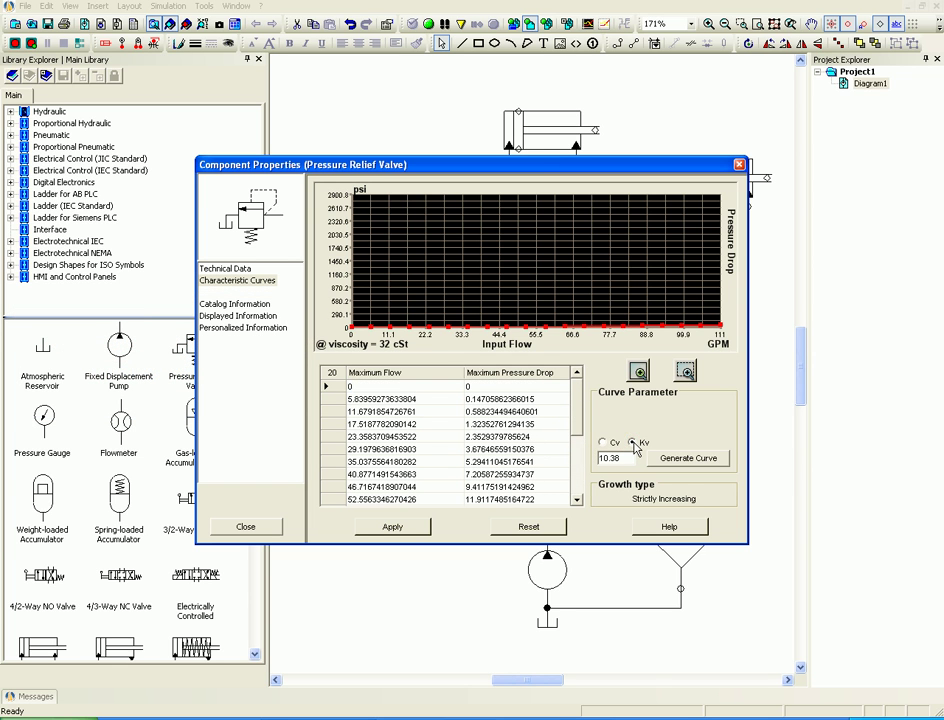
left_click(603, 443)
left_click(633, 442)
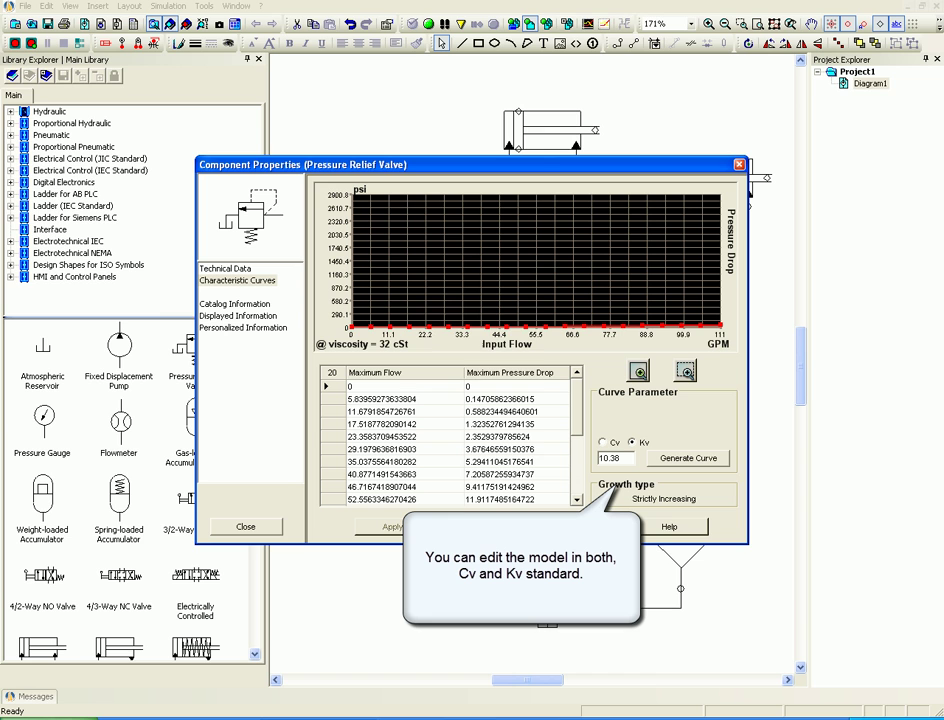
left_click(250, 528)
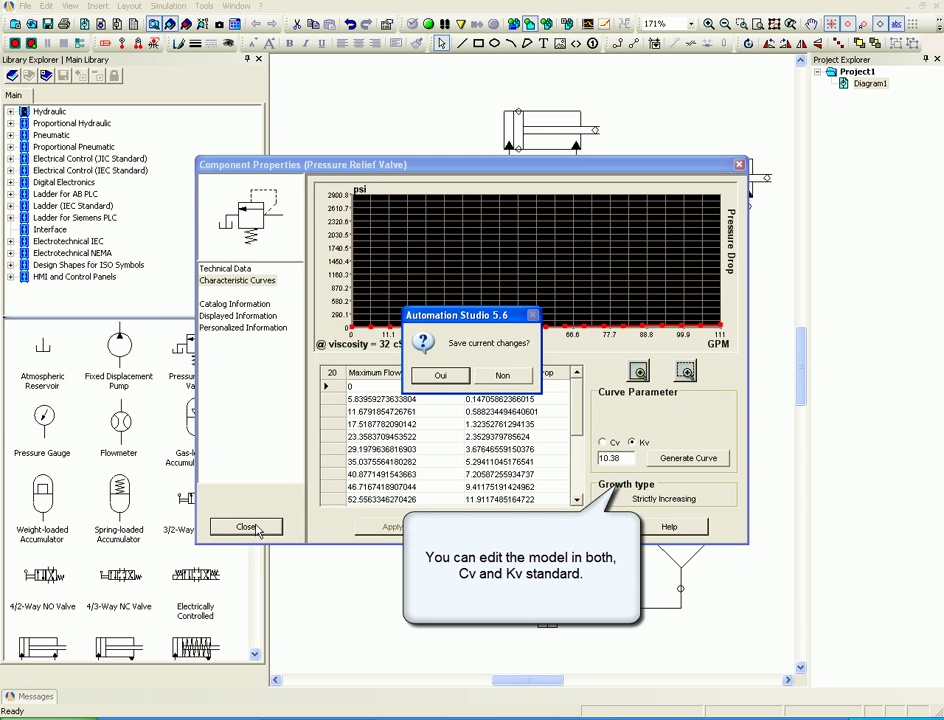
left_click(441, 377)
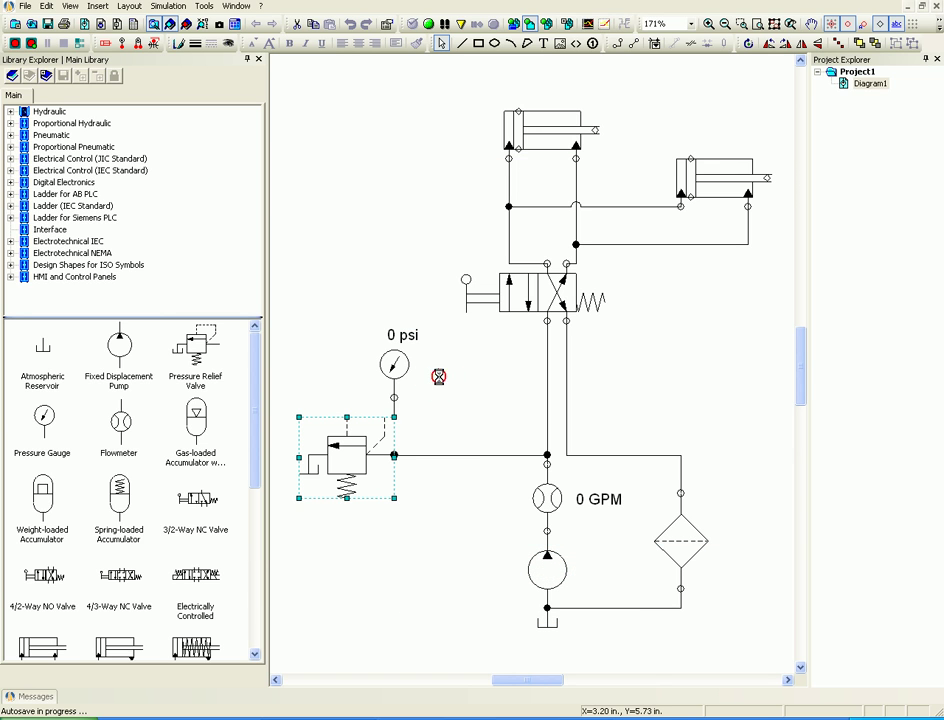
double_click(542, 569)
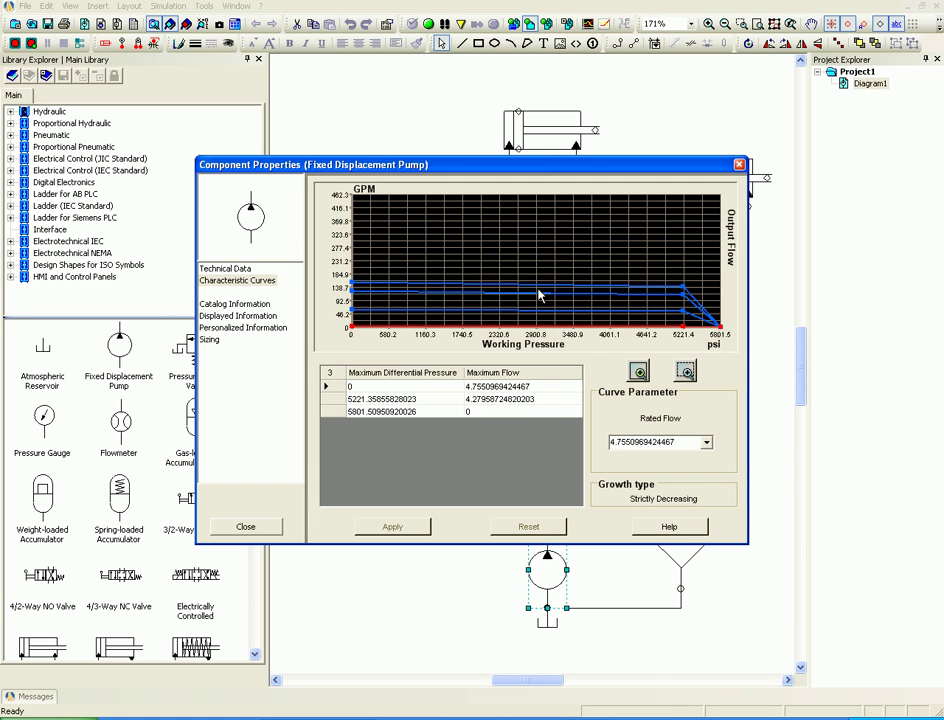
mouse_move(358, 285)
left_mouse_down()
mouse_move(356, 242)
mouse_move(349, 298)
left_mouse_up()
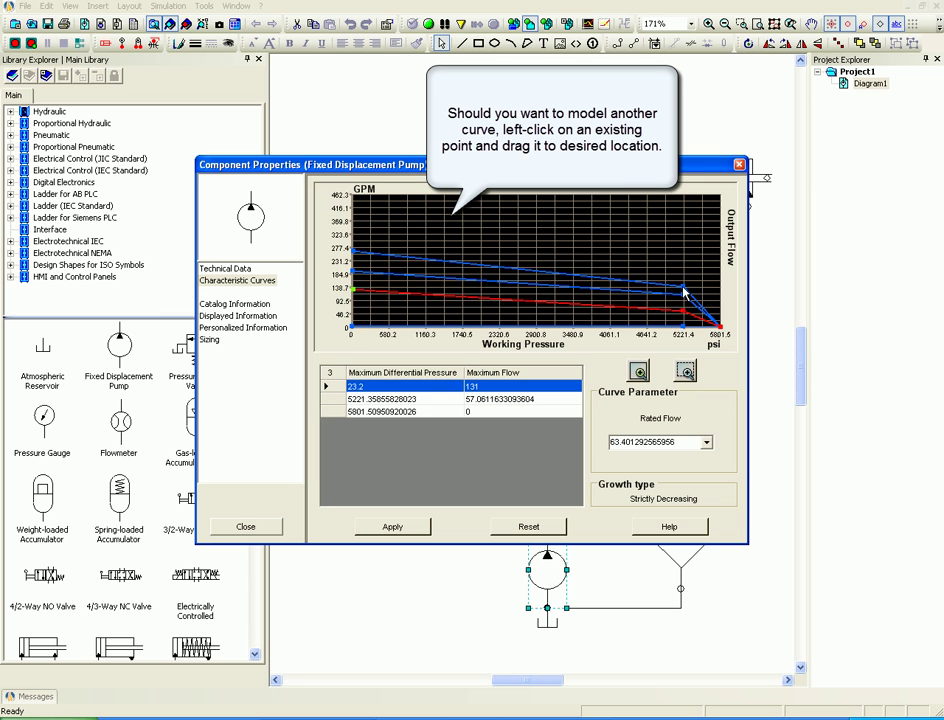
left_click_drag(684, 291, 689, 269)
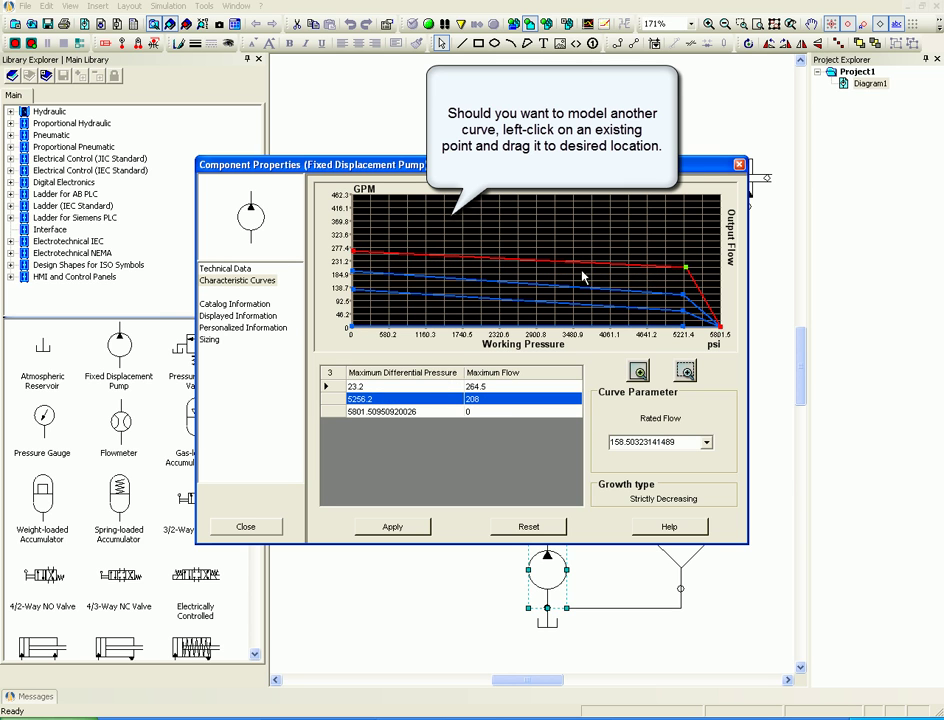
double_click(538, 266)
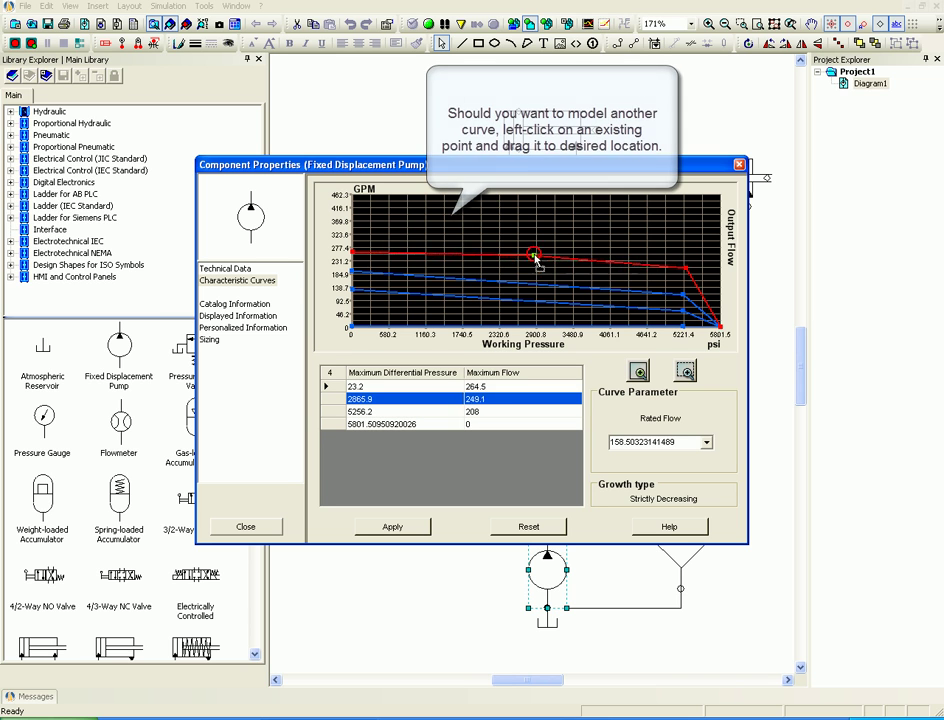
left_click_drag(537, 263, 532, 243)
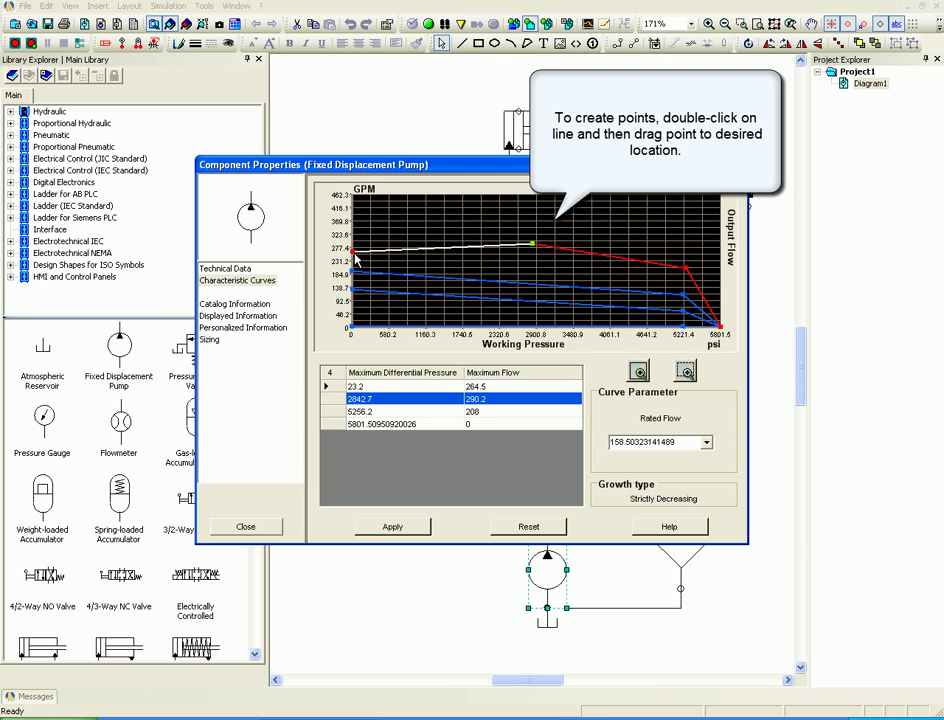
left_click_drag(354, 255, 357, 224)
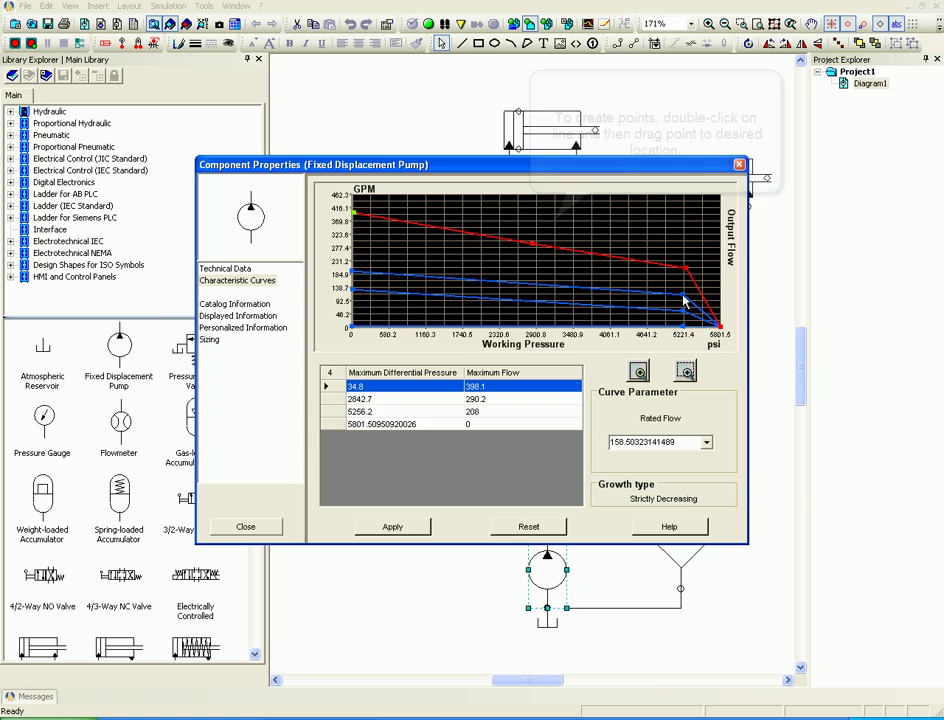
left_click_drag(683, 295, 682, 285)
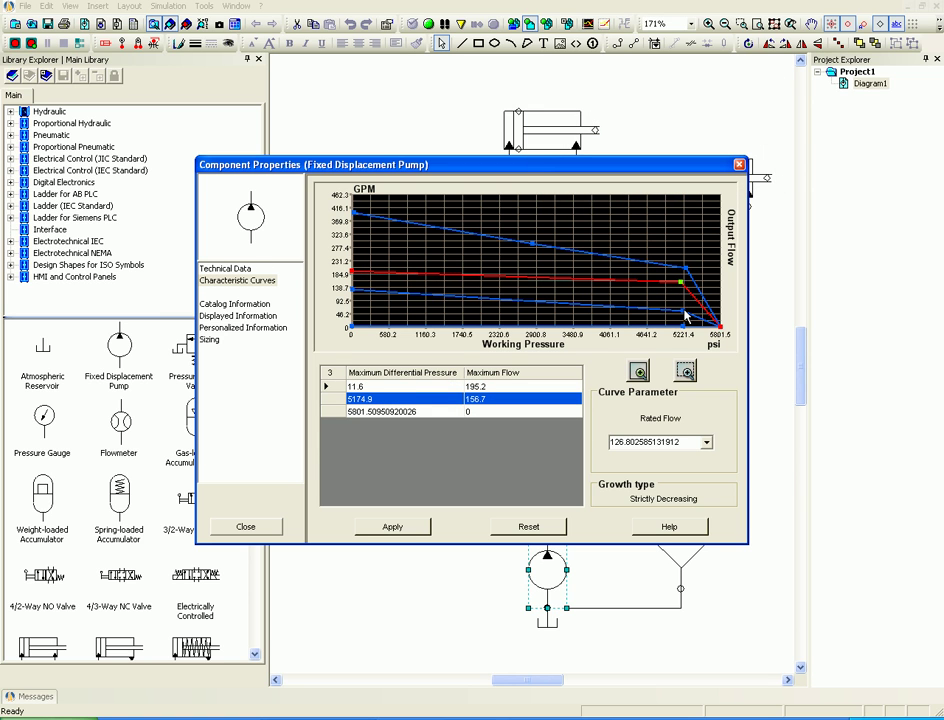
left_click(706, 443)
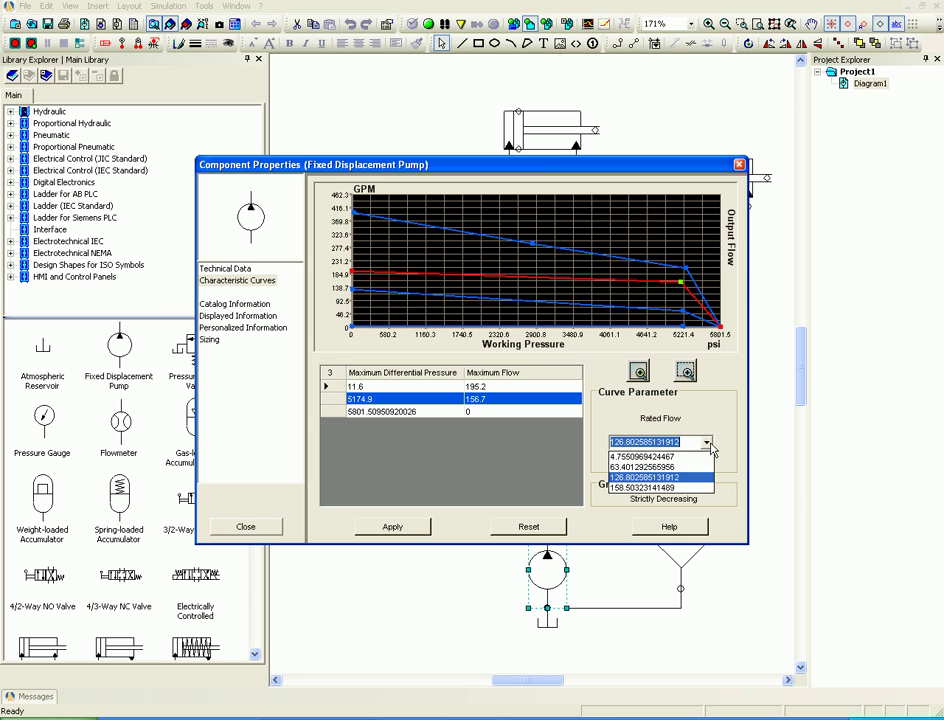
left_click(708, 444)
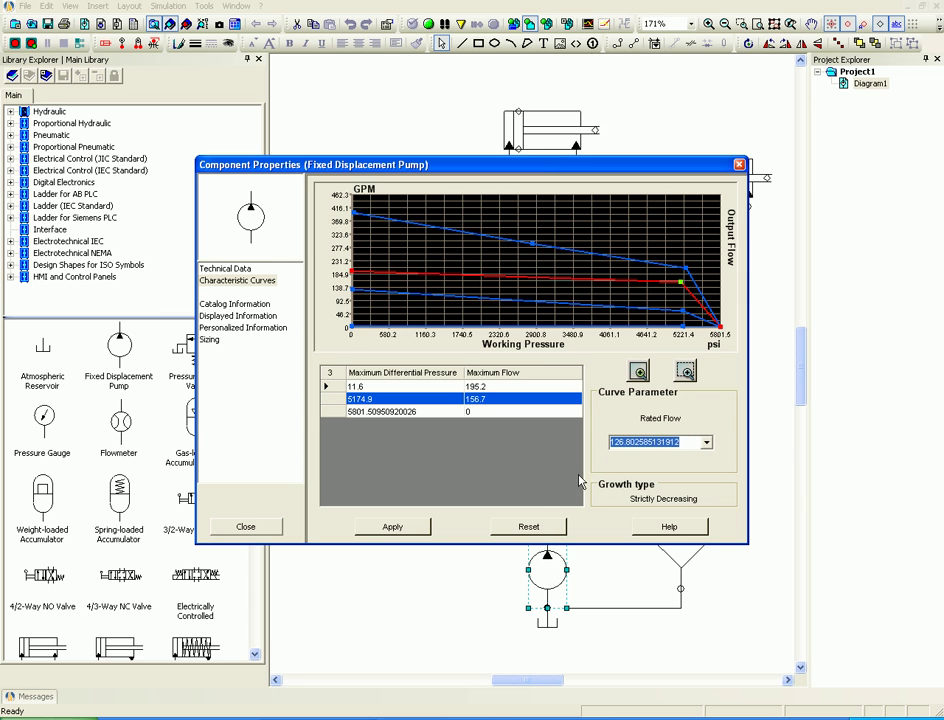
left_click(530, 527)
left_click(262, 526)
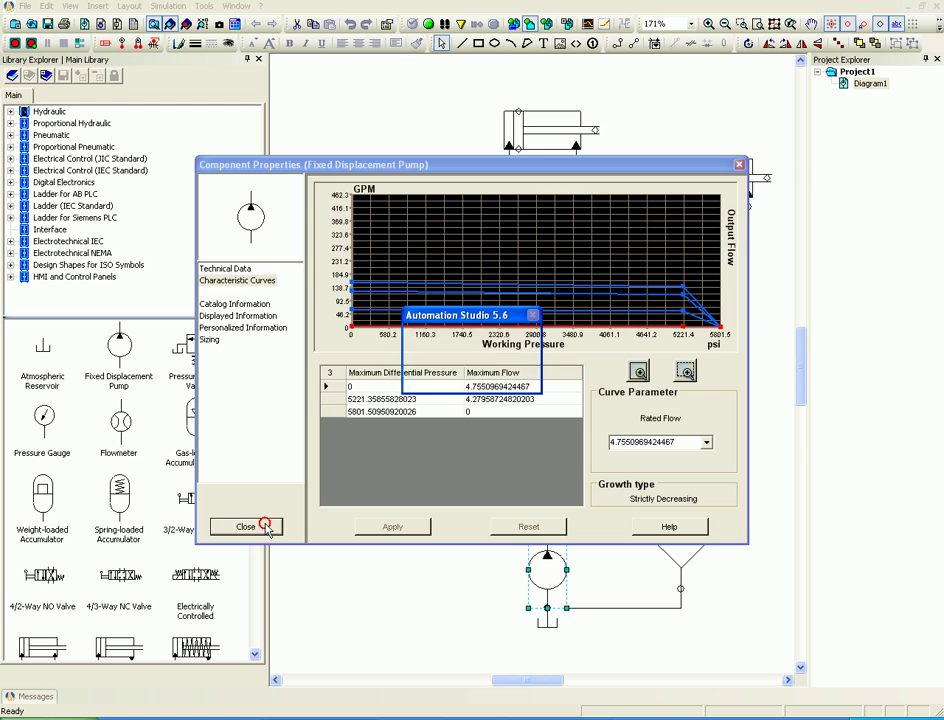
left_click(443, 376)
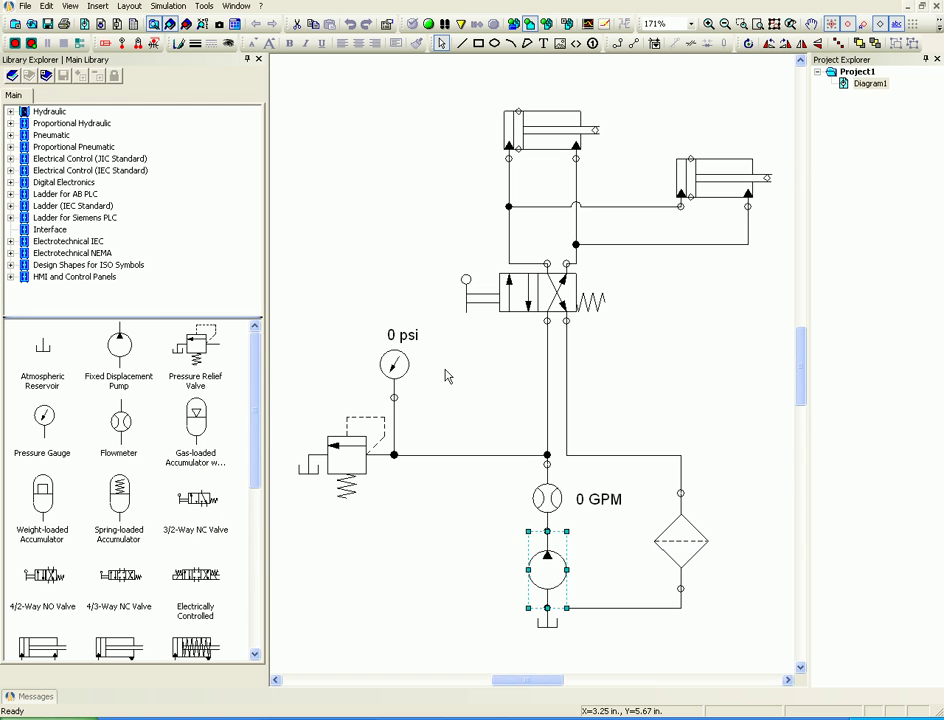
Open the right cylinder's Driving Force curve and add a point at 52.4% on the zero line.
left_click(447, 376)
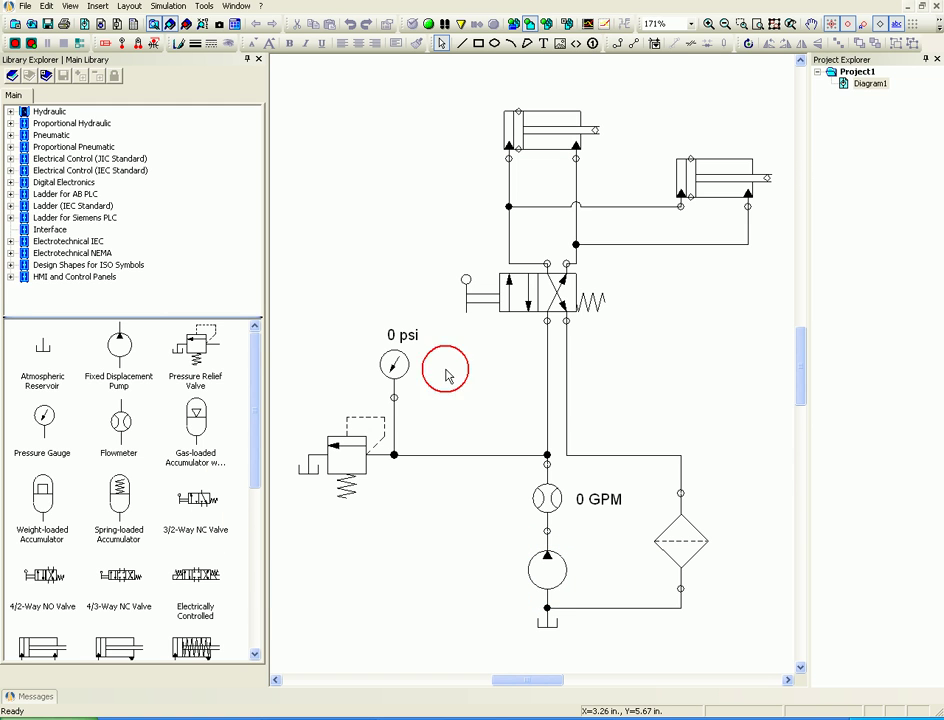
double_click(719, 186)
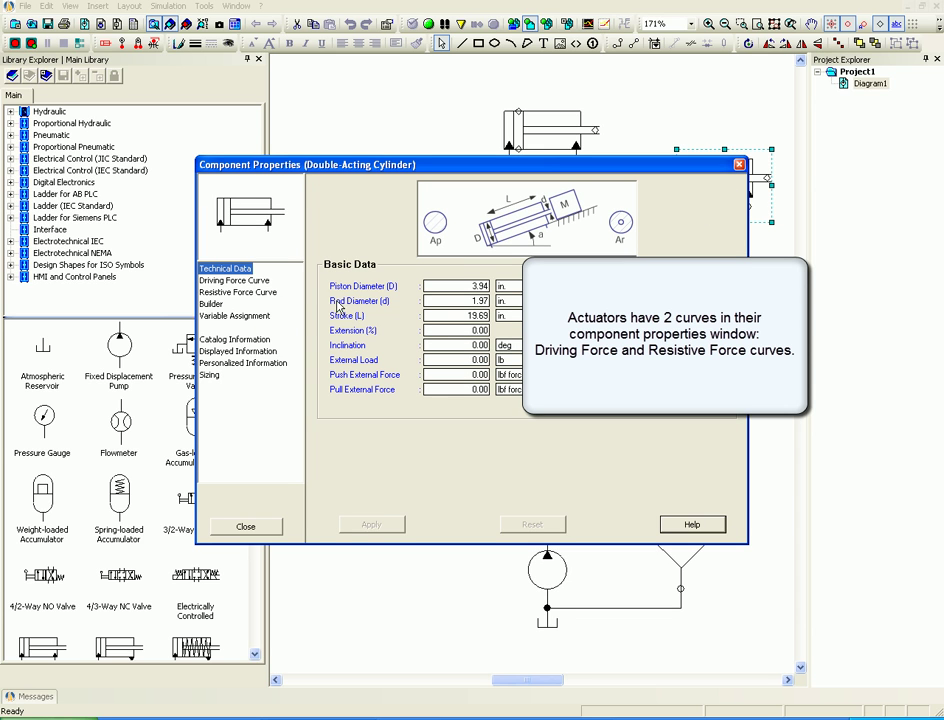
left_click(232, 282)
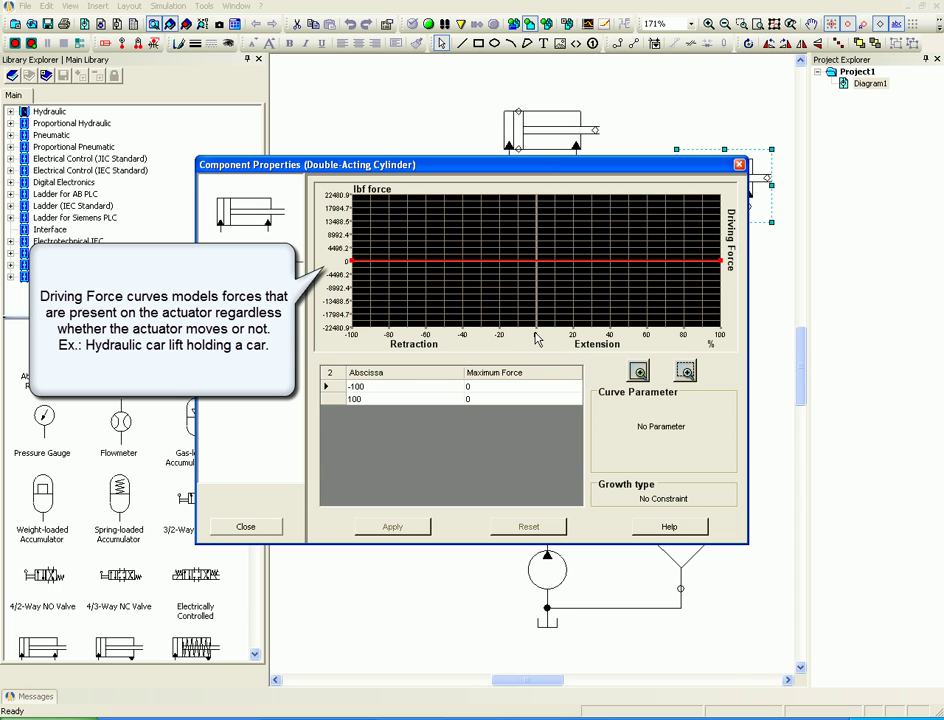
left_click(633, 261)
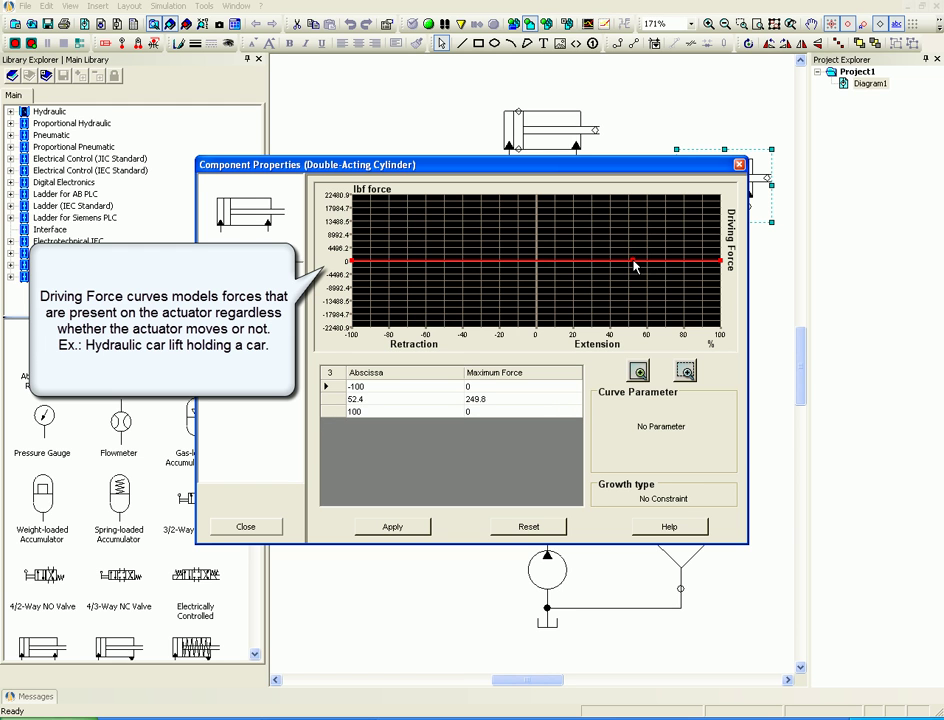
Drag the new curve point up into a 1st-quadrant peak, then down into the 4th quadrant.
left_click_drag(633, 263, 636, 205)
left_click(537, 224)
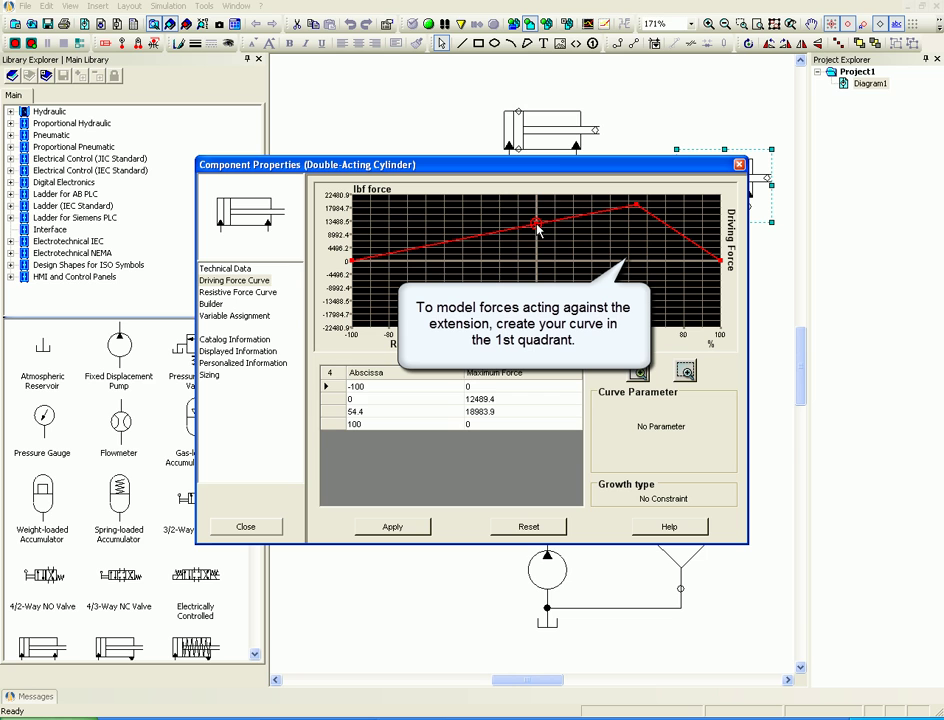
left_click_drag(537, 224, 537, 262)
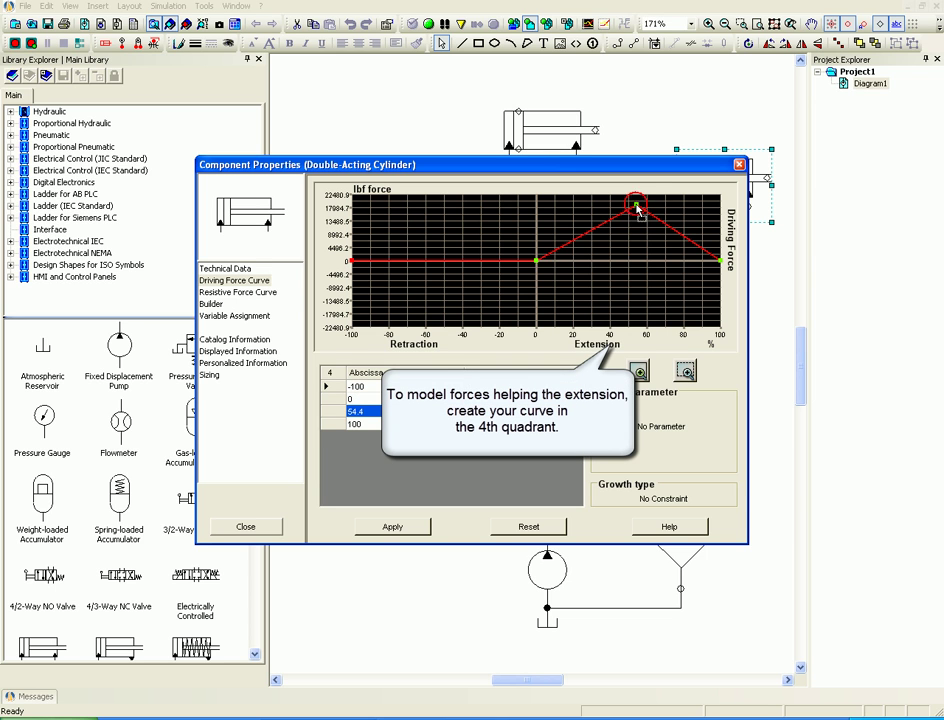
left_click_drag(637, 209, 640, 321)
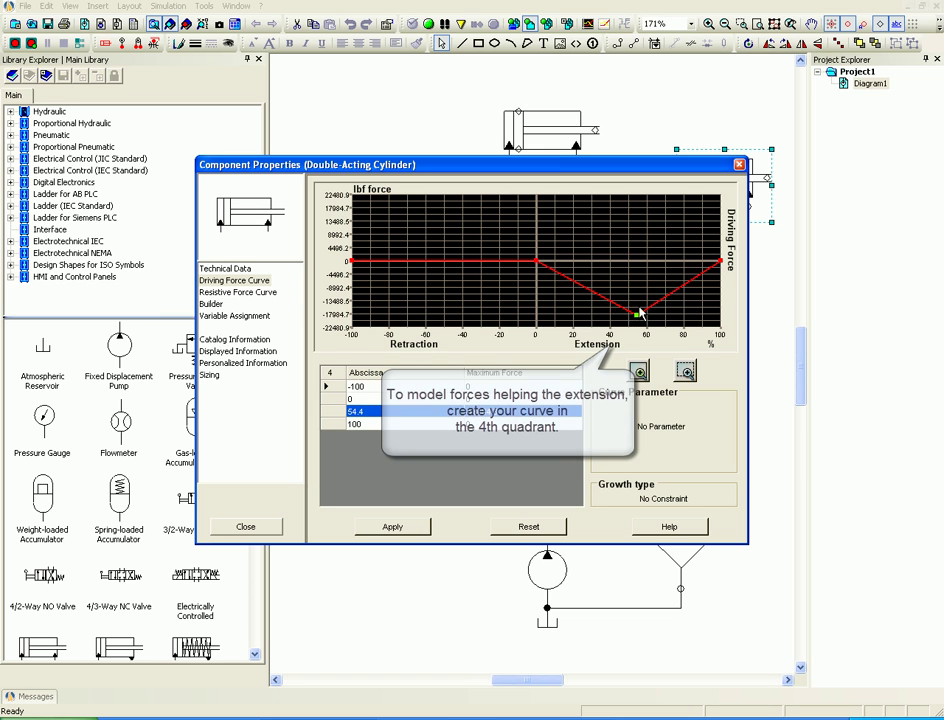
left_click_drag(638, 315, 637, 262)
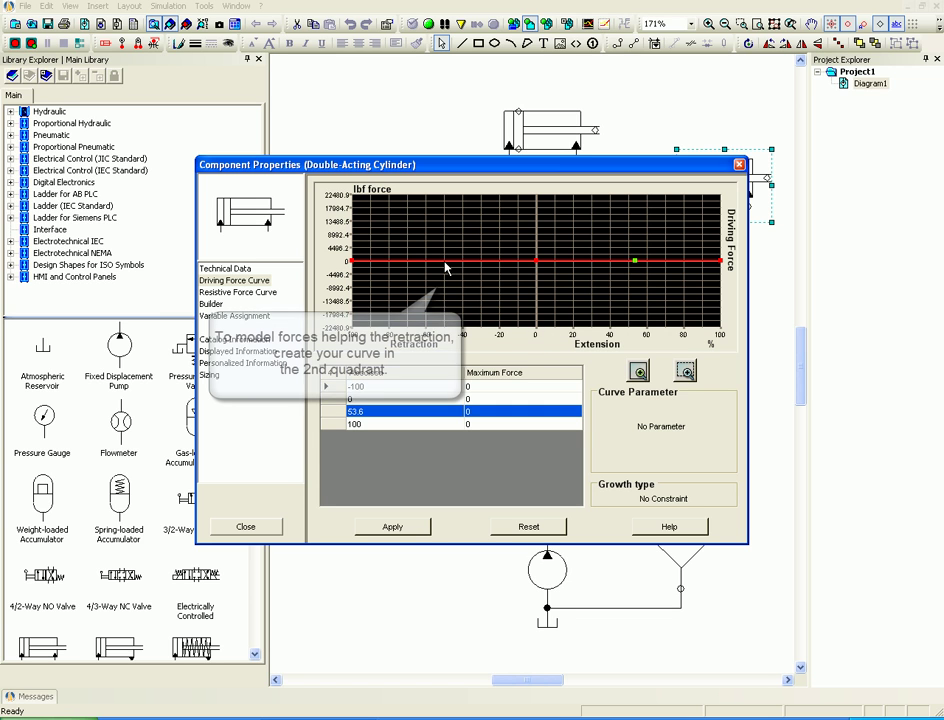
Try a 2nd- then 3rd-quadrant peak in the retraction half, then reset the curve to flat zero.
left_click_drag(447, 262, 449, 209)
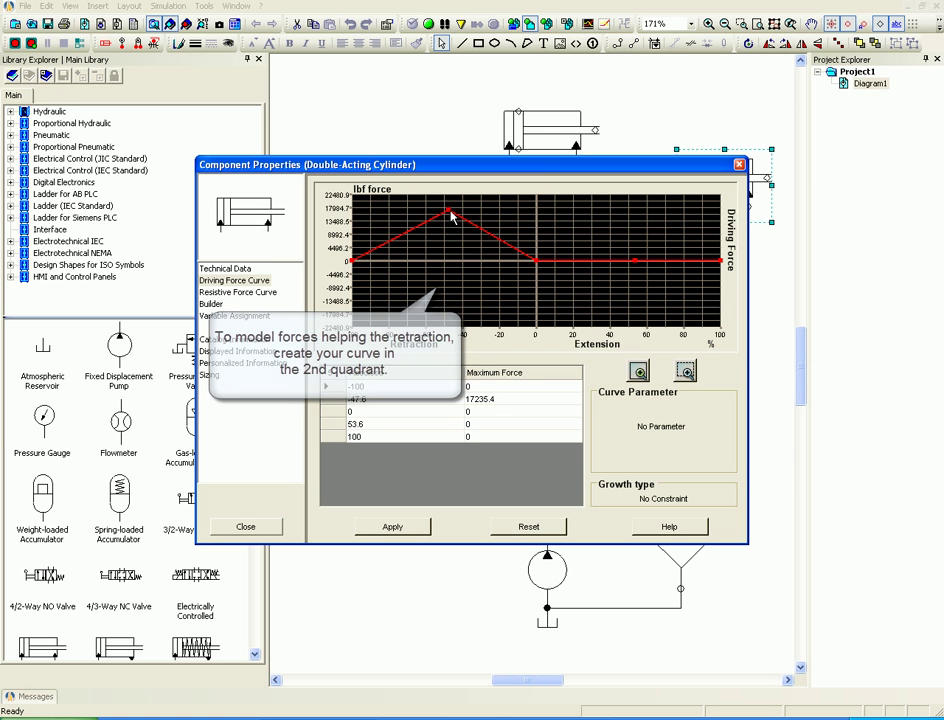
left_click_drag(451, 211, 449, 320)
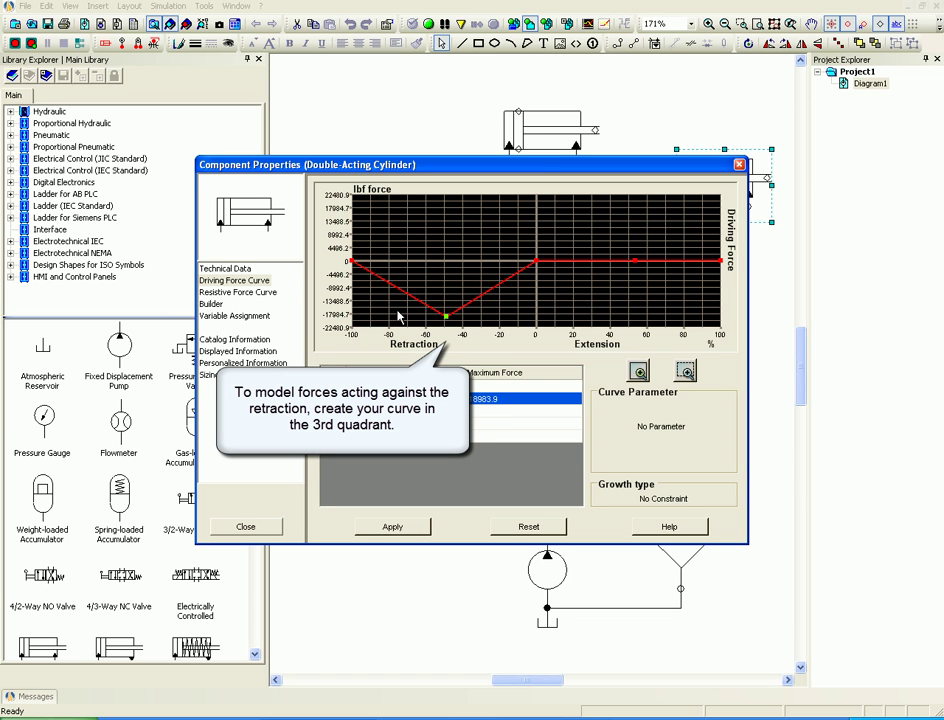
left_click(530, 527)
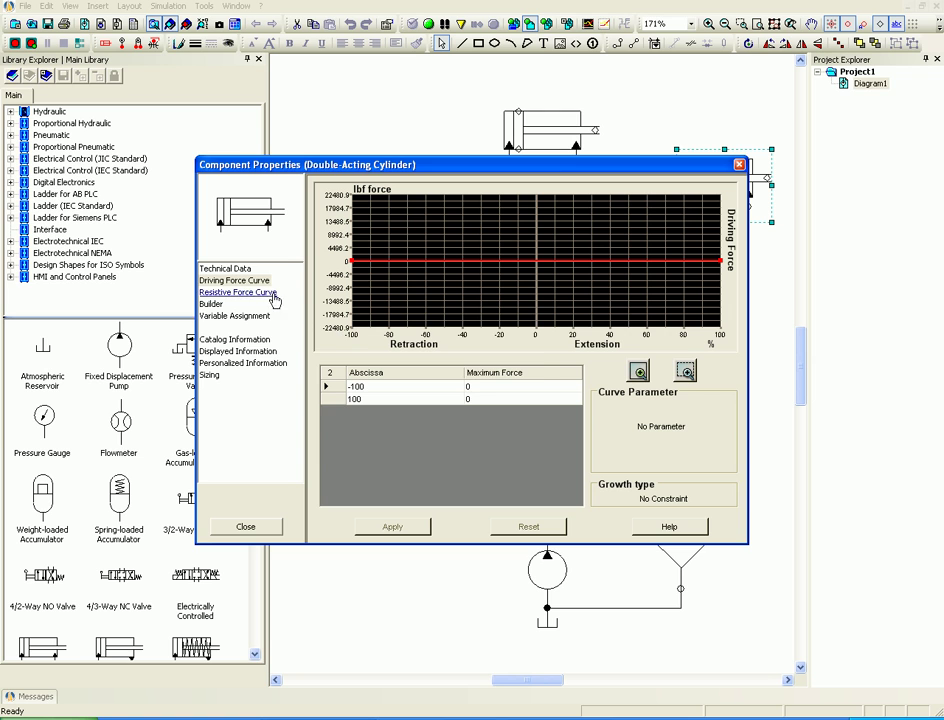
Without saving the driving curve, apply a Resistive Force curve of about 7244 lbf from 50% extension.
left_click(240, 292)
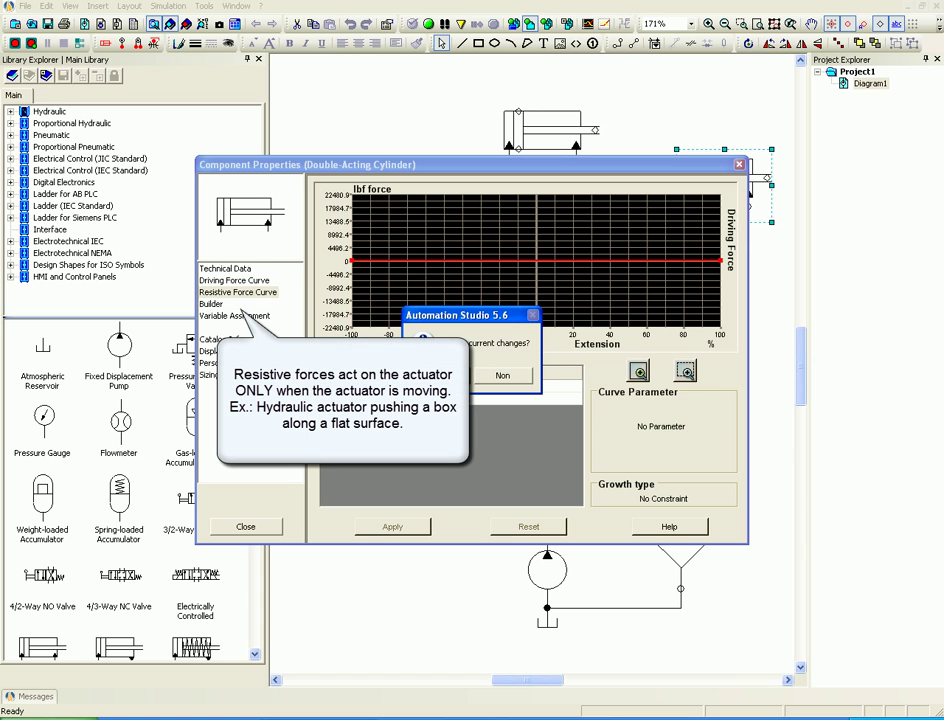
key("Return")
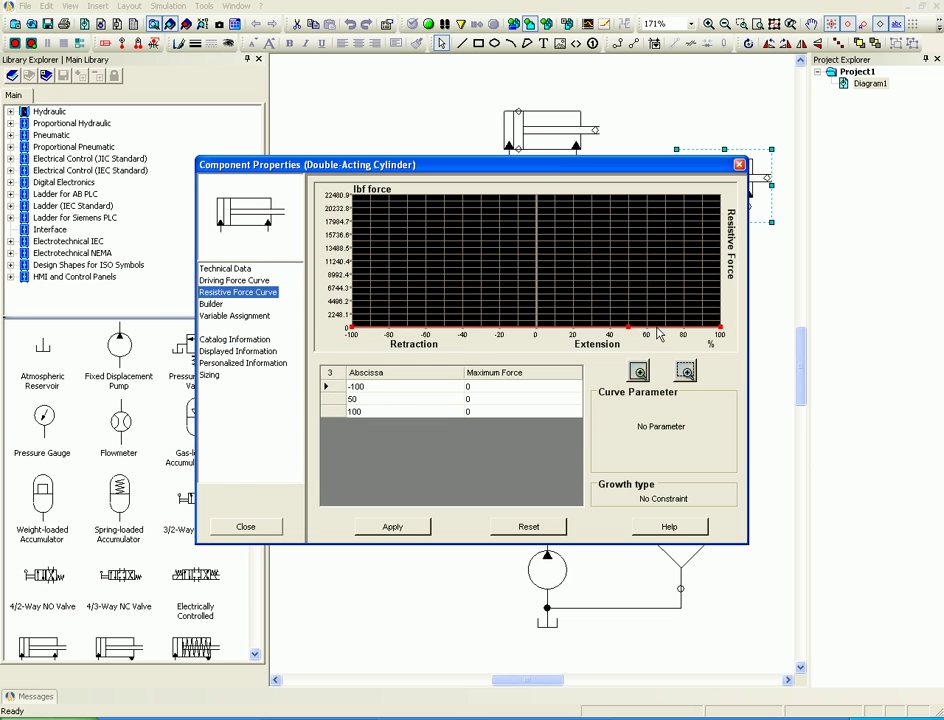
left_click(655, 328)
left_click_drag(653, 326, 635, 287)
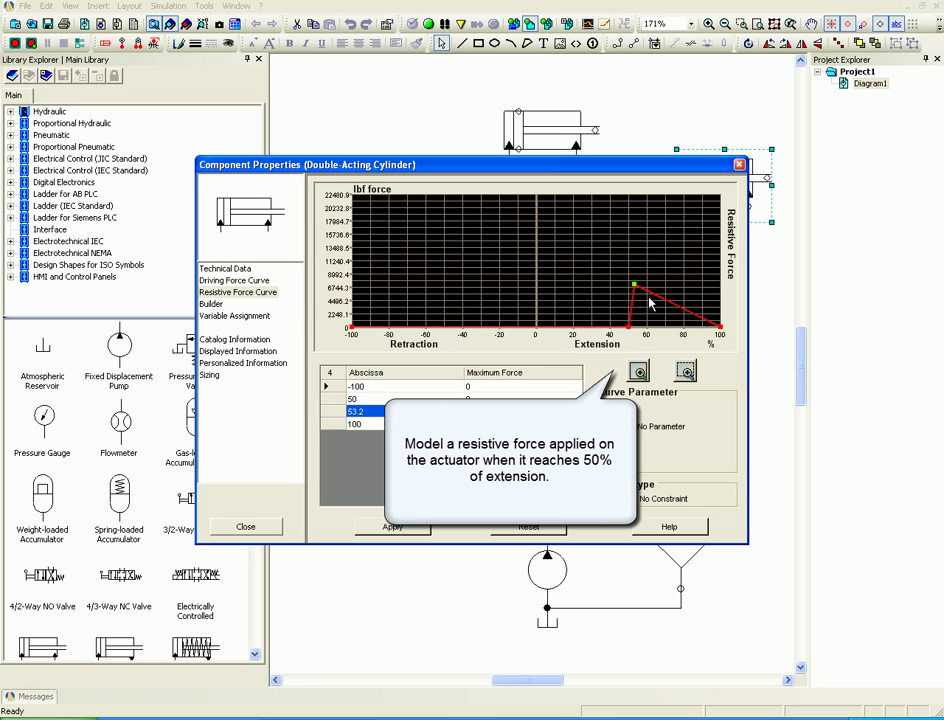
left_click_drag(721, 329, 717, 288)
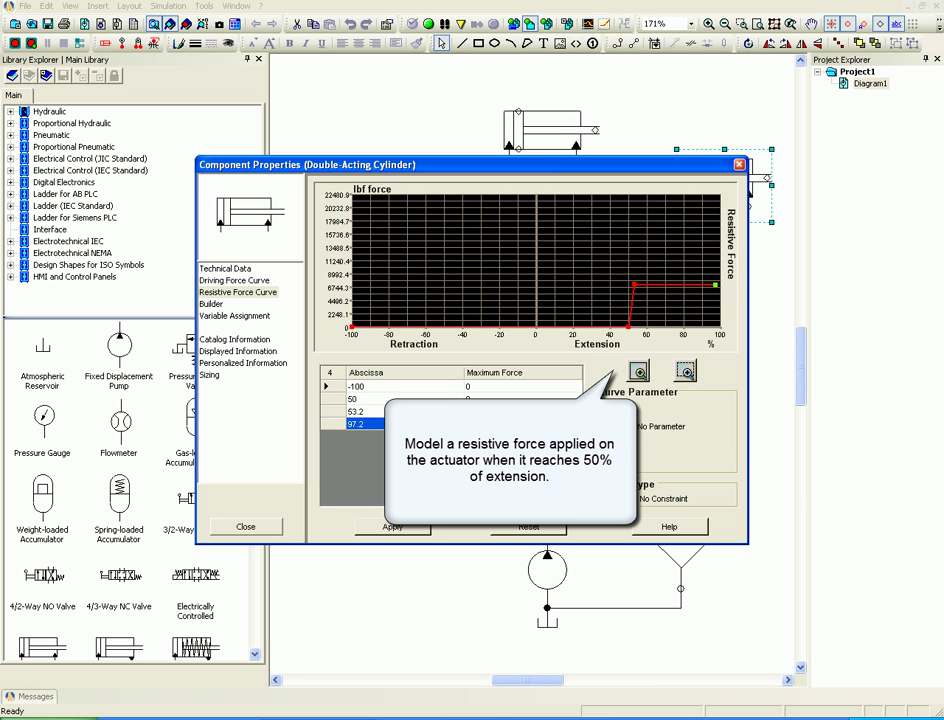
left_click(399, 529)
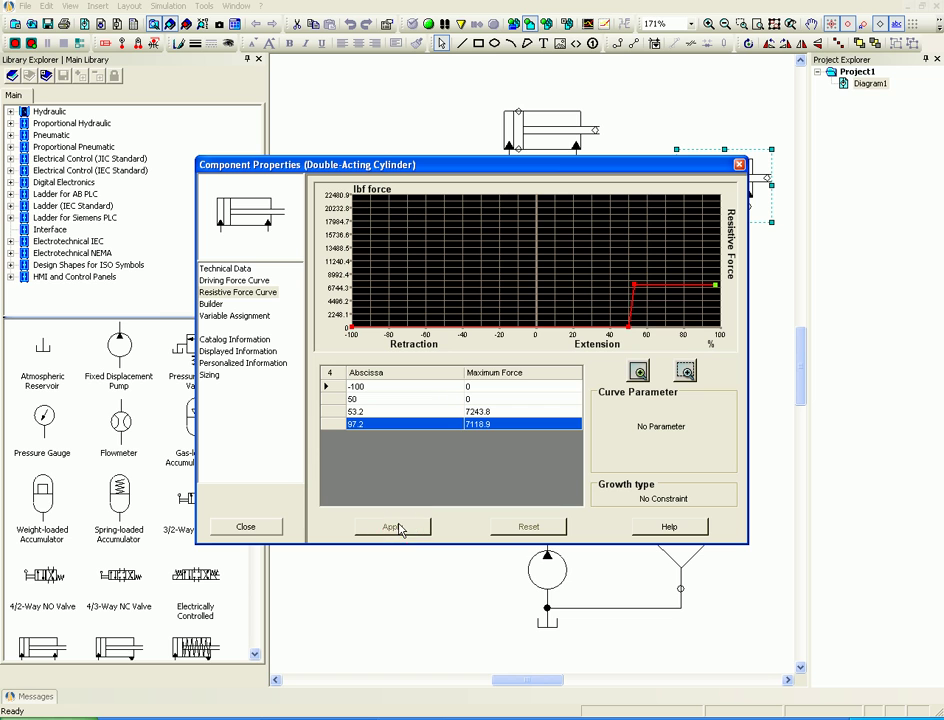
Close the properties, start Normal Simulation, and shift the valve to retract the cylinders.
left_click(246, 528)
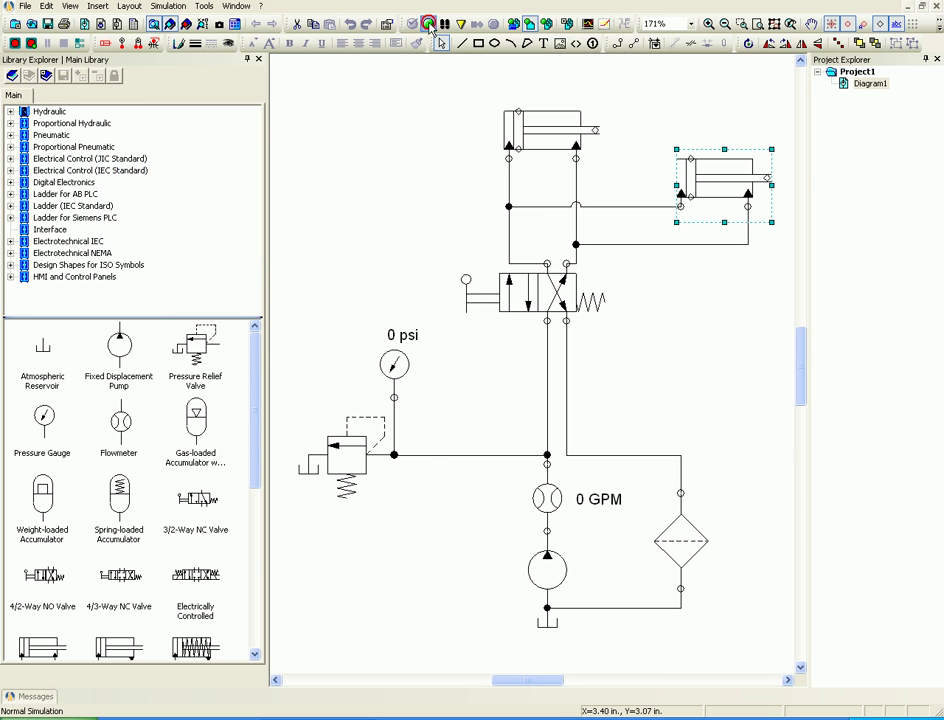
left_click(430, 25)
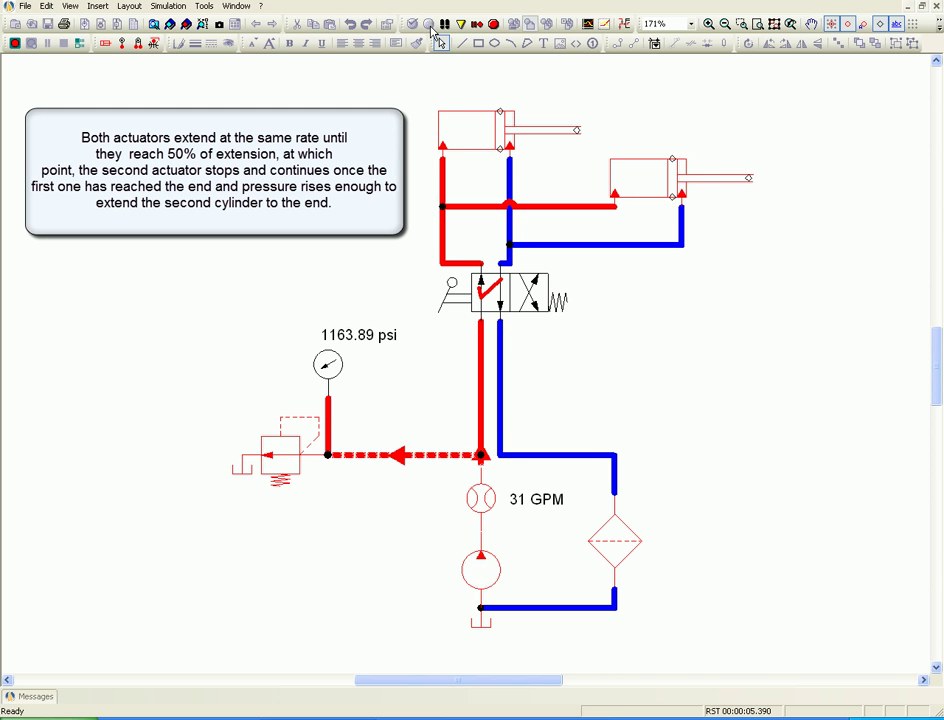
left_click(558, 306)
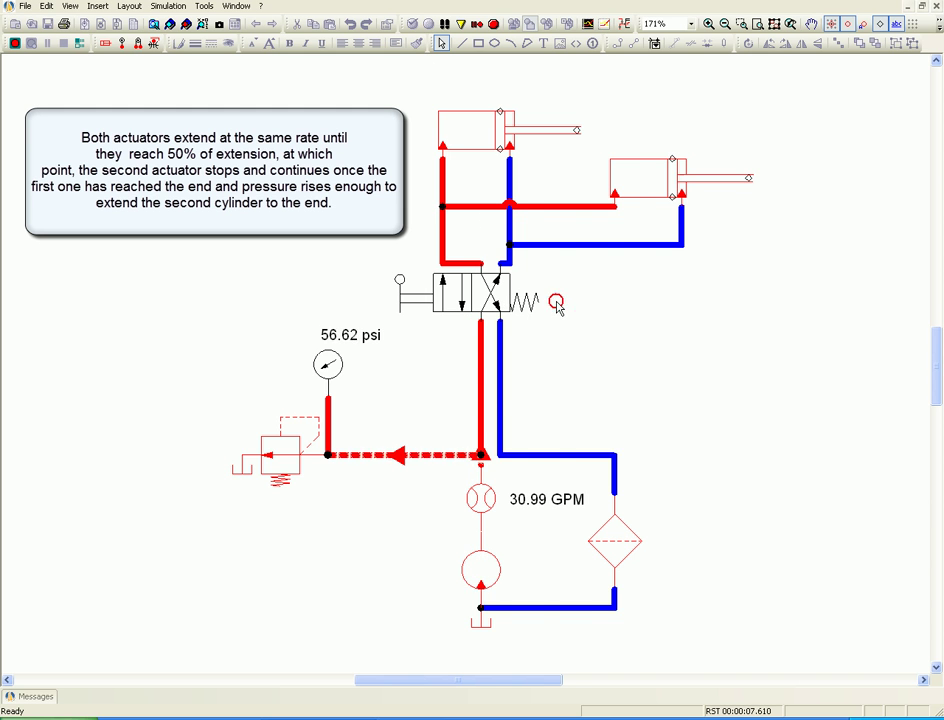
Toggle the directional valve to extend, retract, and extend the cylinders again.
left_click(454, 294)
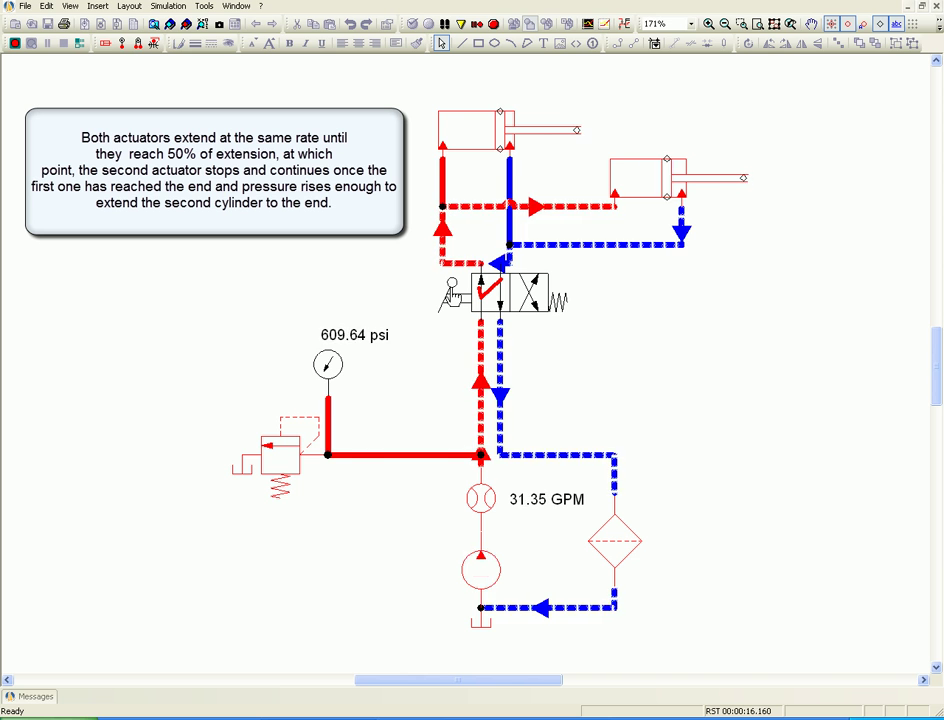
left_click(454, 294)
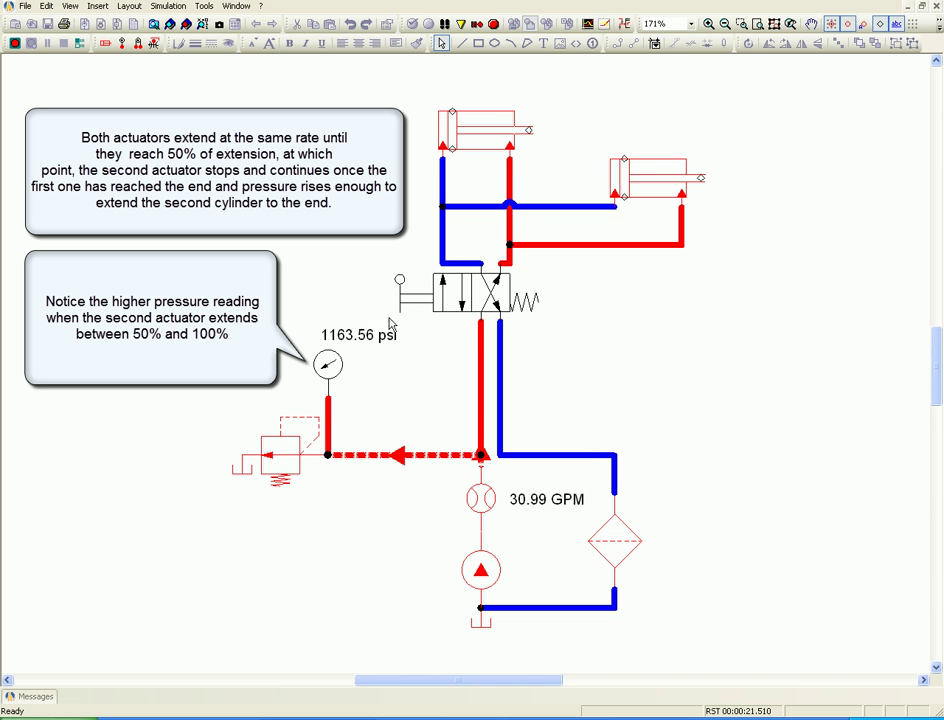
left_click(448, 297)
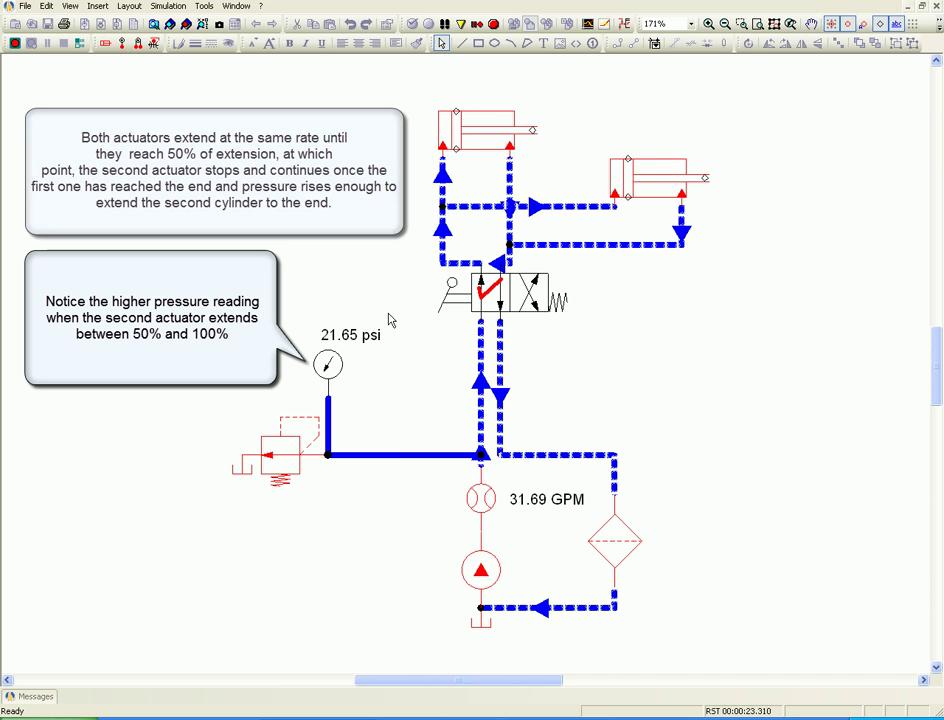